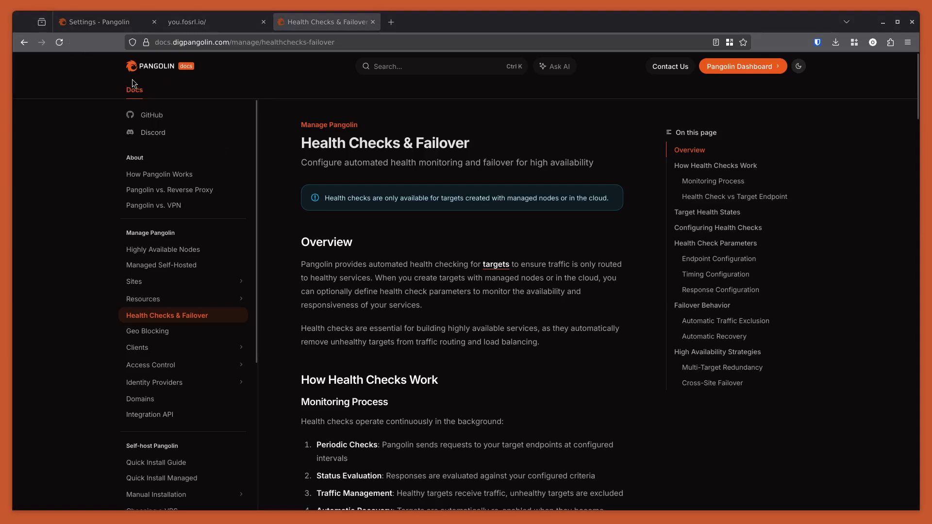
Go to the you resource's Pangolin settings page to check its proxy target
{"action": "left_click", "coordinate": [82, 24]}
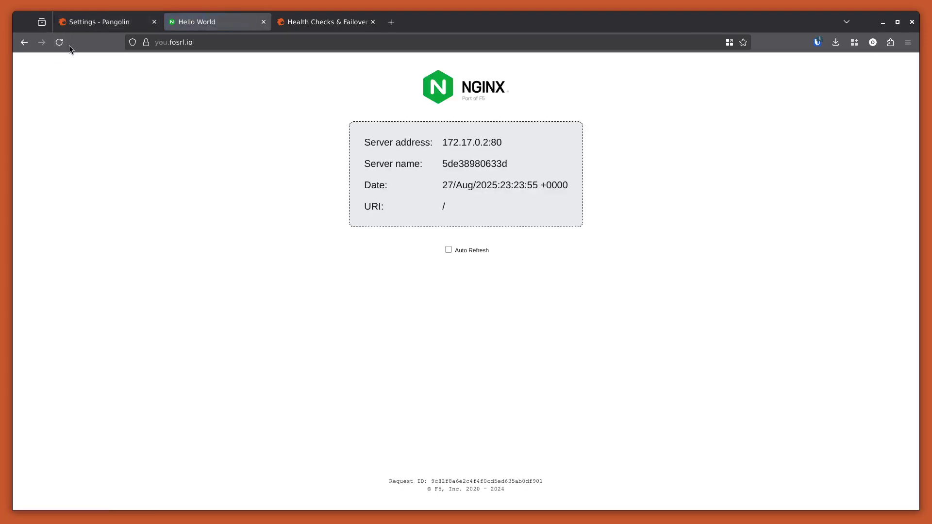
Reload the Hello World page, then return to the proxy settings showing the single localhost:8000 target
{"action": "left_click", "coordinate": [65, 43]}
{"action": "left_click", "coordinate": [78, 26]}
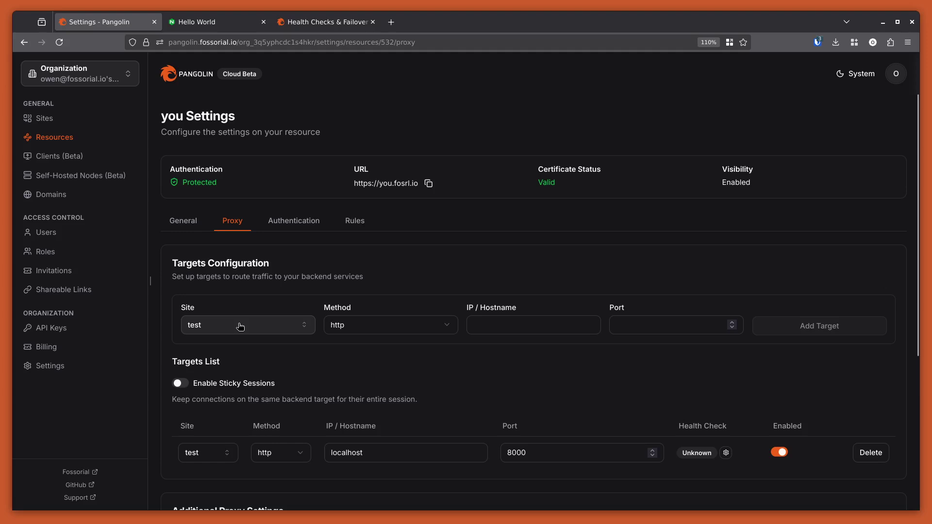
Add a second target on site test2 pointing to localhost port 8001
{"action": "left_click", "coordinate": [255, 330]}
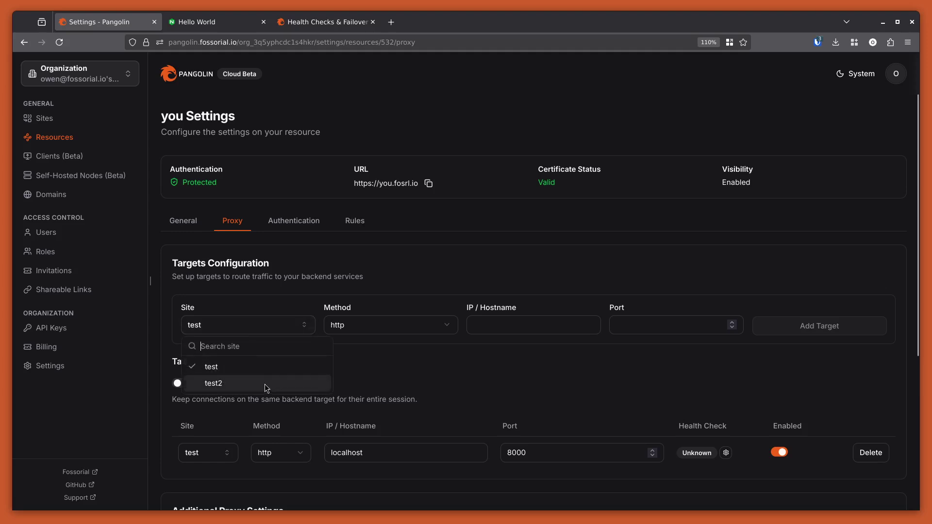
{"action": "left_click", "coordinate": [266, 383]}
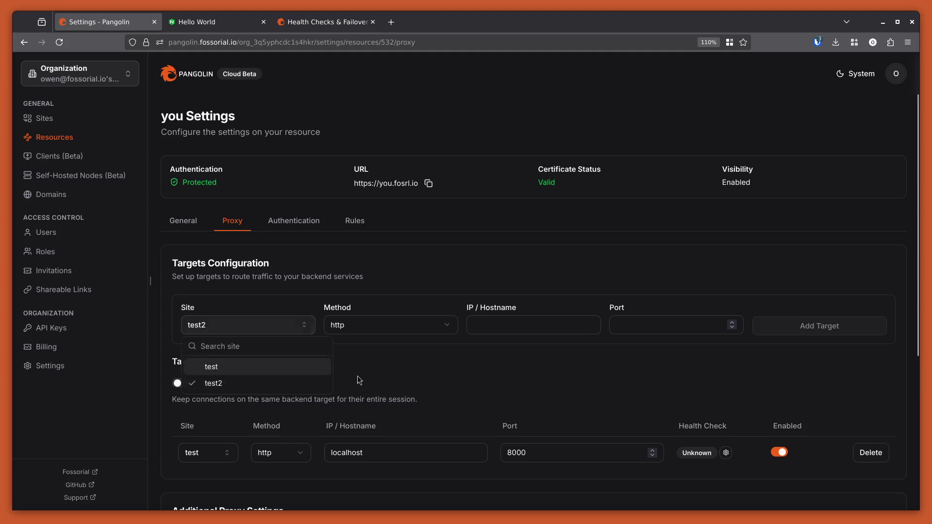
{"action": "left_click", "coordinate": [486, 325]}
{"action": "type", "text": "localhost"}
{"action": "left_click", "coordinate": [671, 325]}
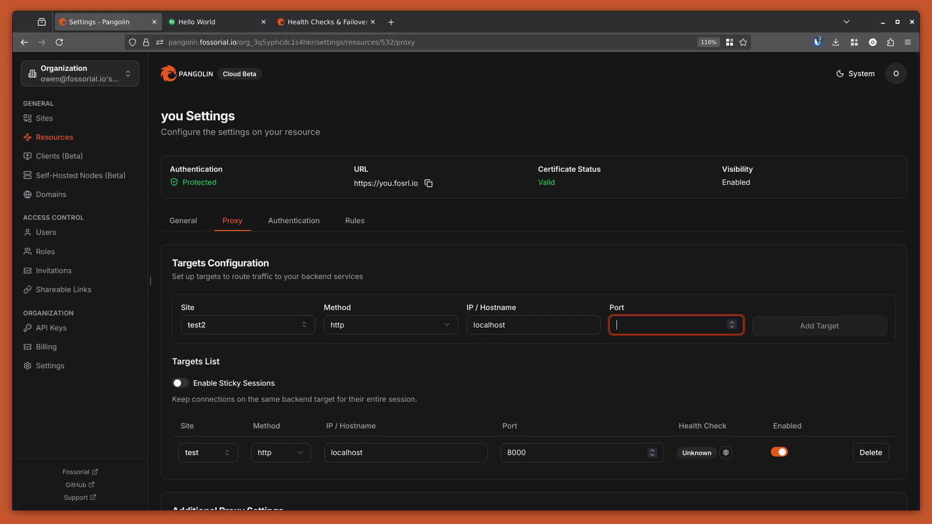
{"action": "type", "text": "8001"}
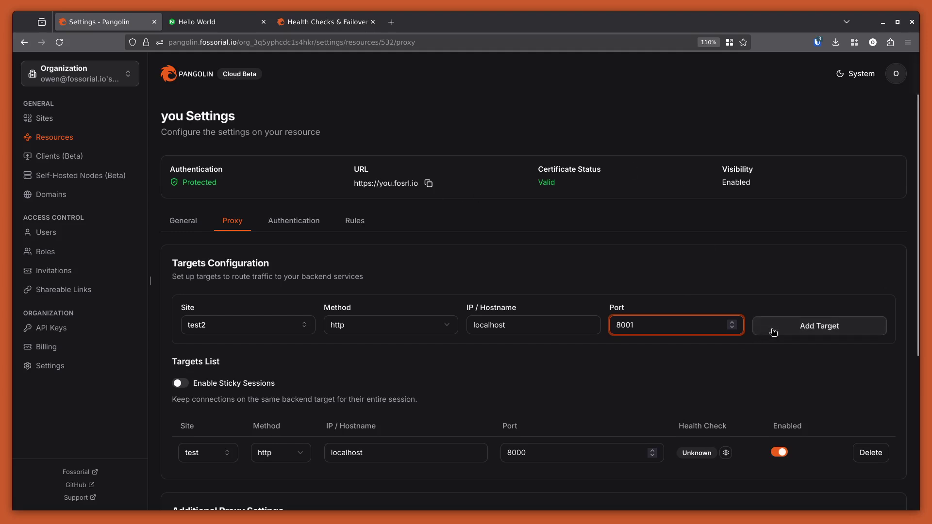
{"action": "left_click", "coordinate": [774, 332]}
Save the resource settings and get the 'All settings have been updated successfully' confirmation
{"action": "scroll", "coordinate": [813, 343], "scroll_direction": "down", "scroll_amount": 3}
{"action": "scroll", "coordinate": [709, 453], "scroll_direction": "down", "scroll_amount": 3}
{"action": "left_click", "coordinate": [898, 464]}
{"action": "scroll", "coordinate": [783, 449], "scroll_direction": "up", "scroll_amount": 2}
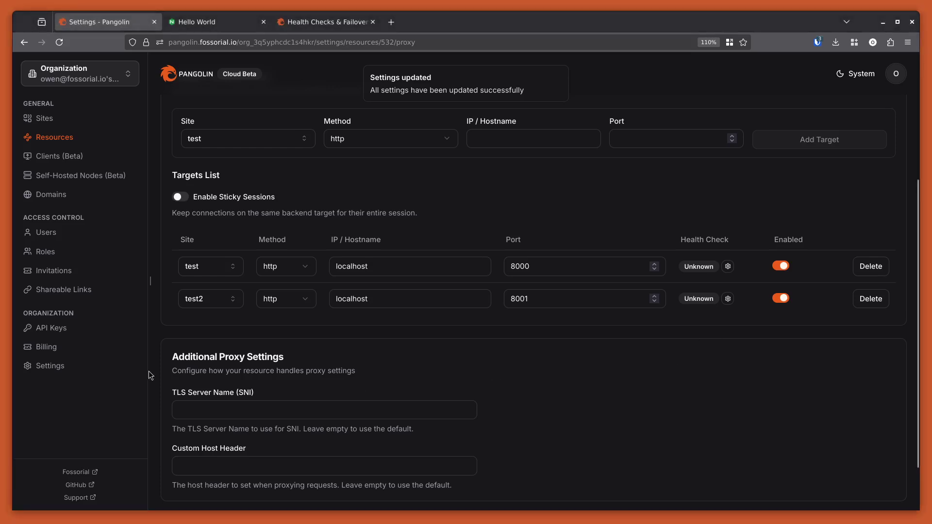
{"action": "scroll", "coordinate": [233, 268], "scroll_direction": "up", "scroll_amount": 2}
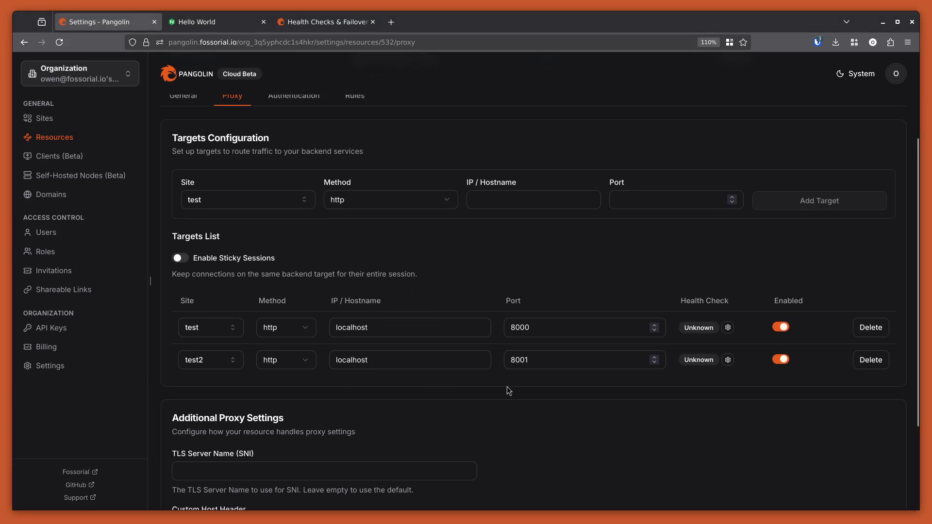
{"action": "left_click", "coordinate": [193, 22]}
{"action": "left_click", "coordinate": [59, 42]}
{"action": "left_click", "coordinate": [60, 42]}
{"action": "left_click", "coordinate": [59, 42]}
{"action": "left_click", "coordinate": [59, 42]}
{"action": "double_click", "coordinate": [470, 165]}
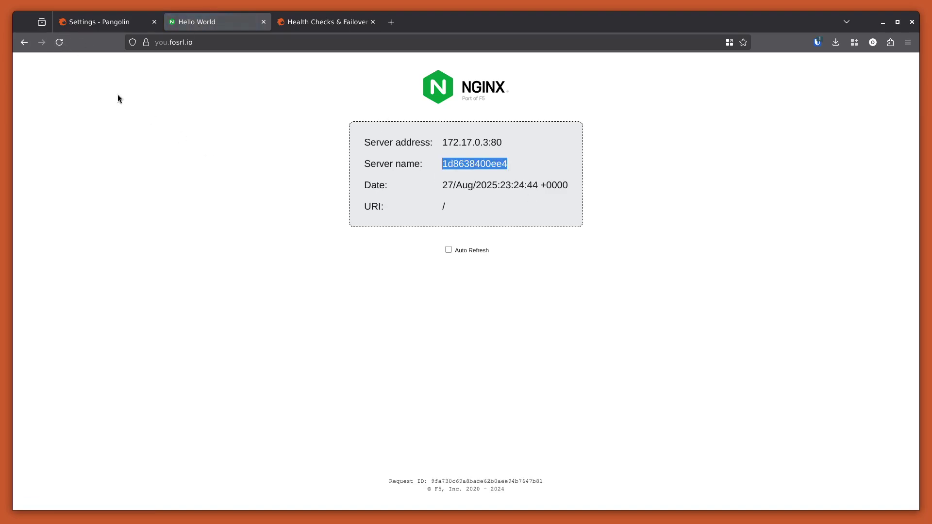
{"action": "left_click", "coordinate": [63, 45]}
{"action": "left_click", "coordinate": [63, 45]}
{"action": "left_click", "coordinate": [63, 46]}
{"action": "left_click", "coordinate": [62, 47]}
{"action": "left_click", "coordinate": [62, 48]}
{"action": "left_click", "coordinate": [62, 48]}
{"action": "left_click", "coordinate": [62, 47]}
{"action": "left_click", "coordinate": [61, 47]}
{"action": "left_click", "coordinate": [62, 47]}
{"action": "left_click", "coordinate": [62, 47]}
{"action": "left_click", "coordinate": [61, 48]}
{"action": "left_click", "coordinate": [62, 47]}
{"action": "left_click", "coordinate": [111, 24]}
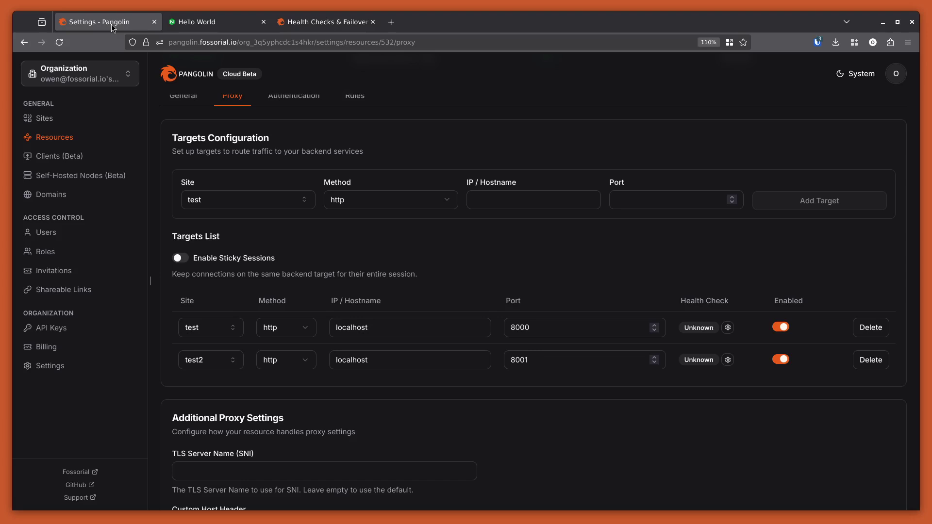
{"action": "left_click", "coordinate": [68, 120]}
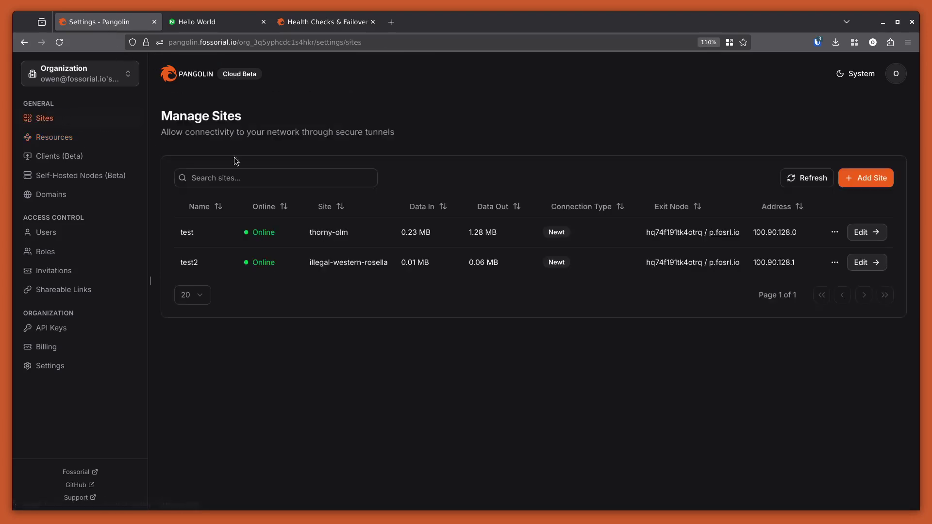
{"action": "left_click", "coordinate": [69, 140]}
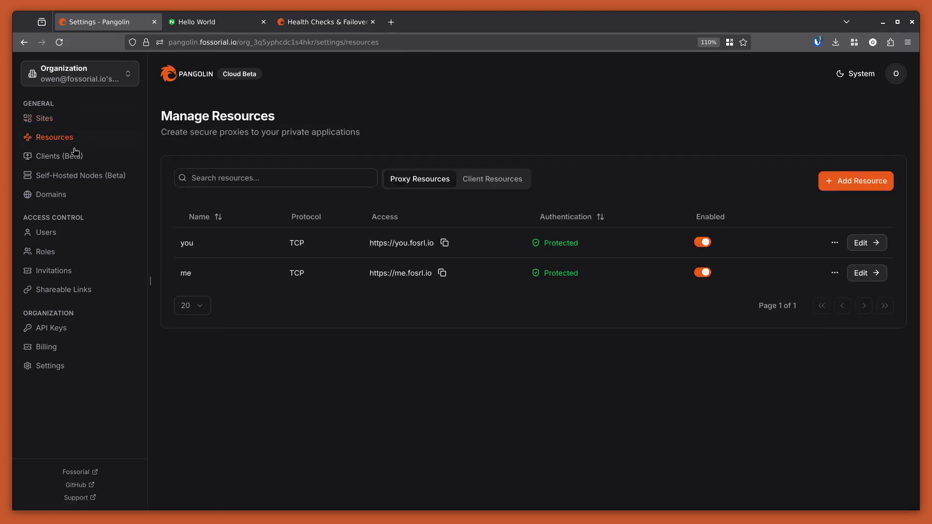
{"action": "left_click", "coordinate": [859, 244]}
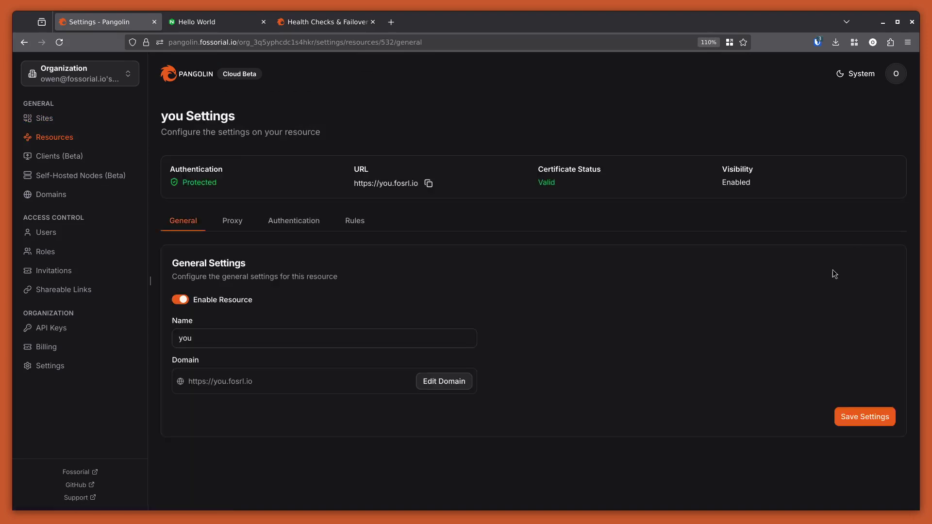
{"action": "left_click", "coordinate": [232, 221]}
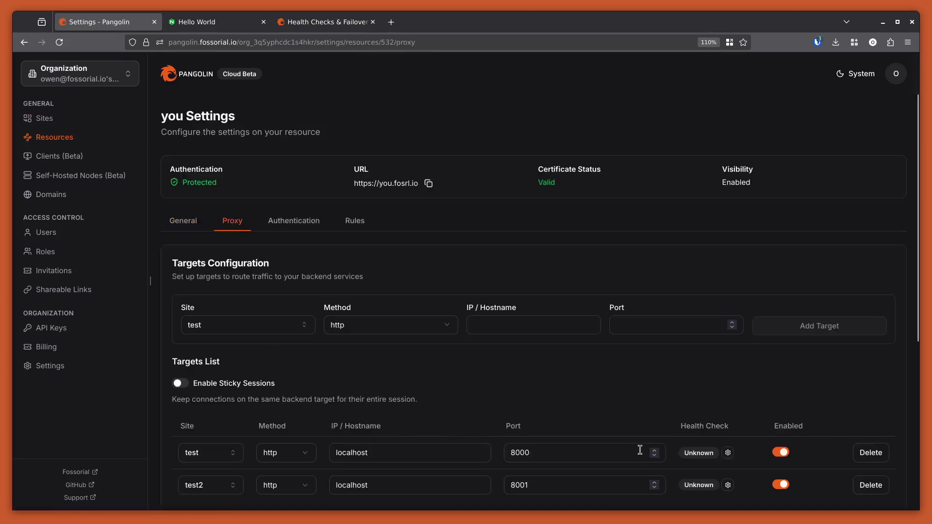
{"action": "scroll", "coordinate": [640, 450], "scroll_direction": "down", "scroll_amount": 2}
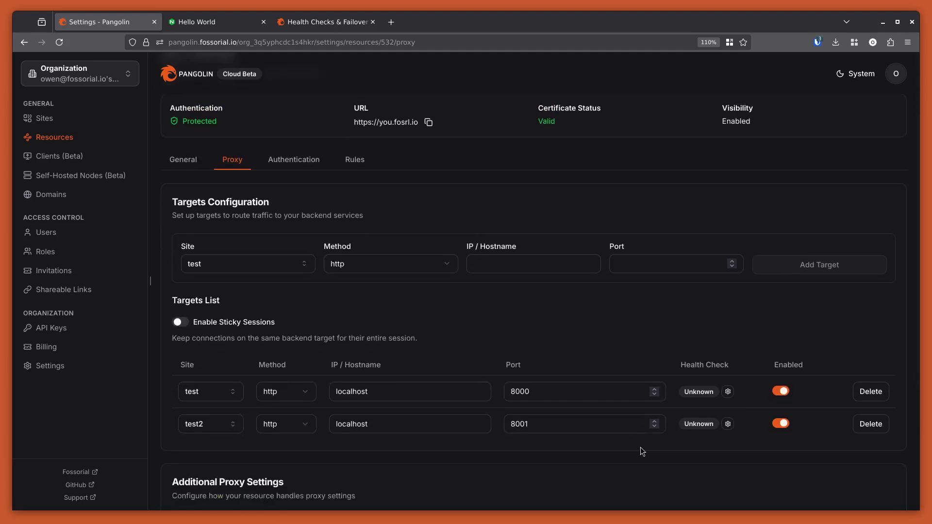
Enable health checks on the localhost:8000 target and review its host, port and path /
{"action": "left_click", "coordinate": [728, 392]}
{"action": "key", "text": "Escape"}
{"action": "left_click", "coordinate": [728, 393]}
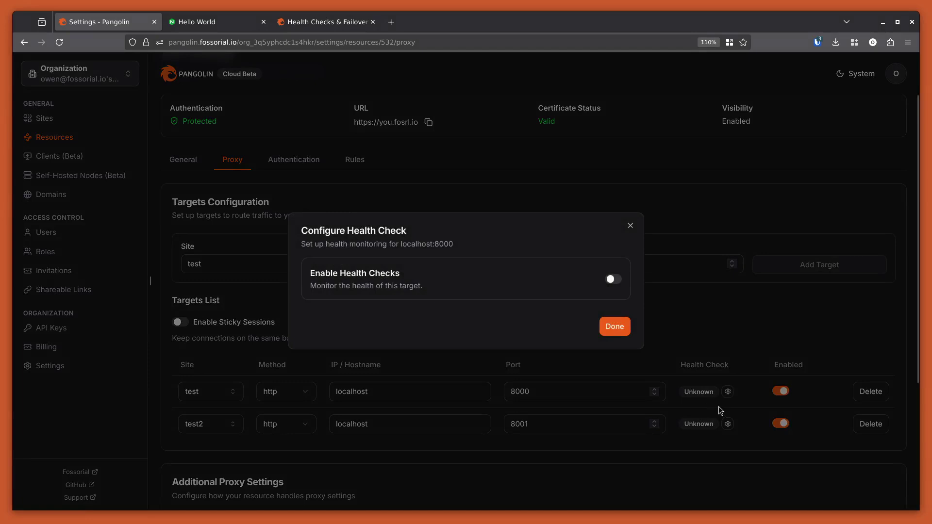
{"action": "left_click", "coordinate": [611, 279]}
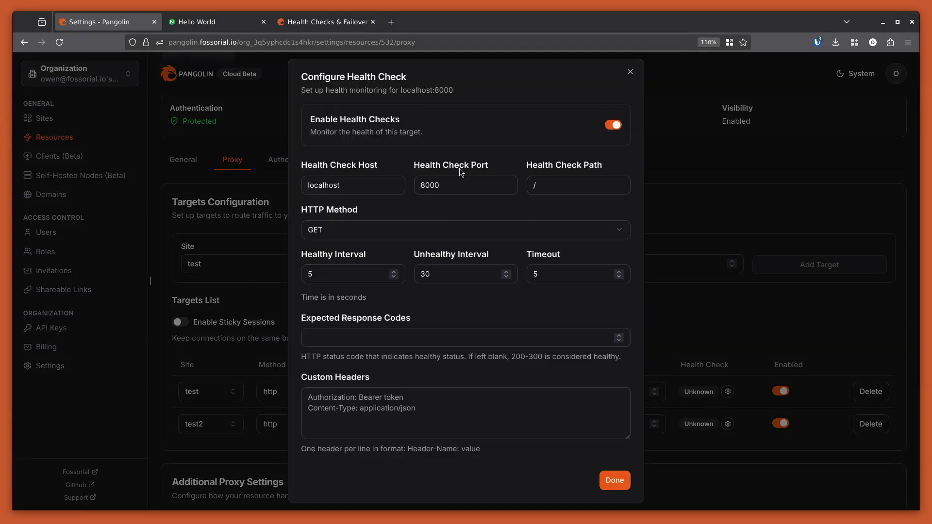
{"action": "left_click", "coordinate": [451, 186]}
{"action": "left_click", "coordinate": [380, 187]}
{"action": "left_click", "coordinate": [473, 185]}
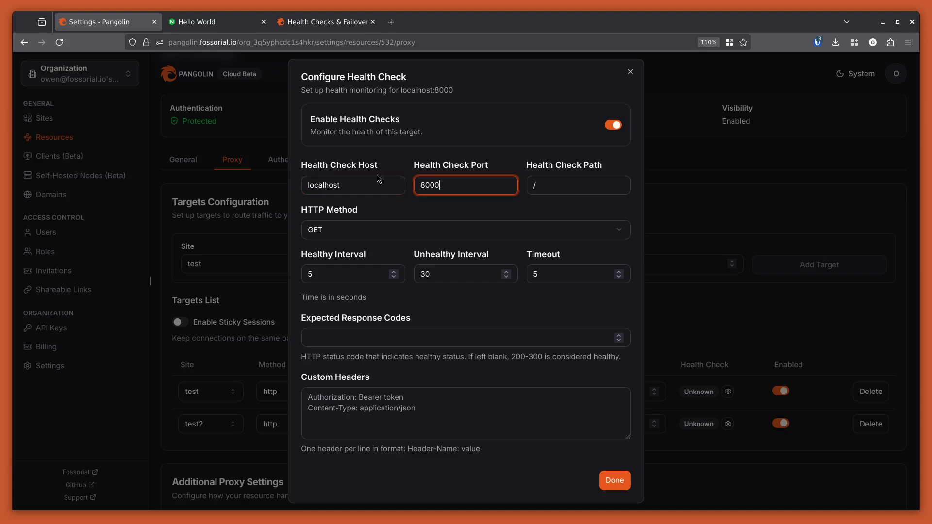
{"action": "key", "text": "shift+Tab"}
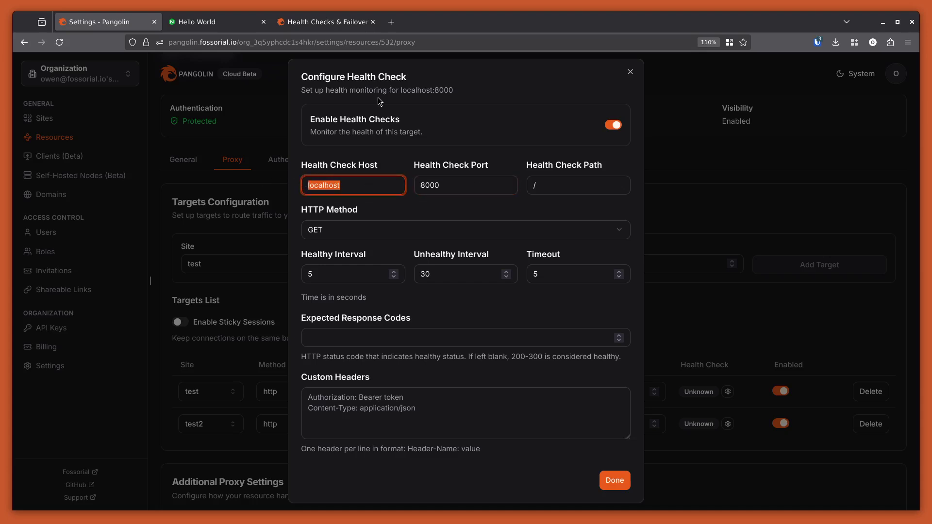
{"action": "left_click", "coordinate": [555, 185]}
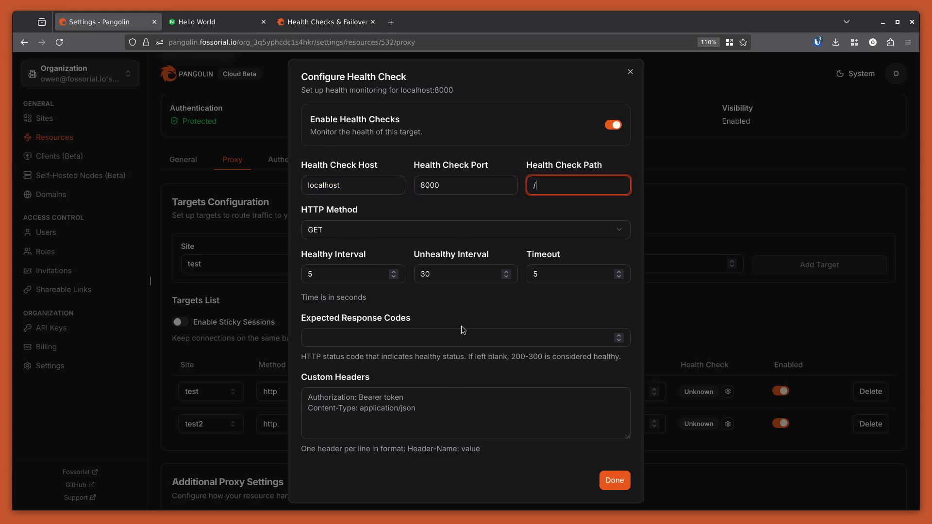
Set the Unhealthy Interval to 5 seconds and apply the localhost:8000 health check
{"action": "left_click_drag", "start_coordinate": [511, 357], "coordinate": [542, 358]}
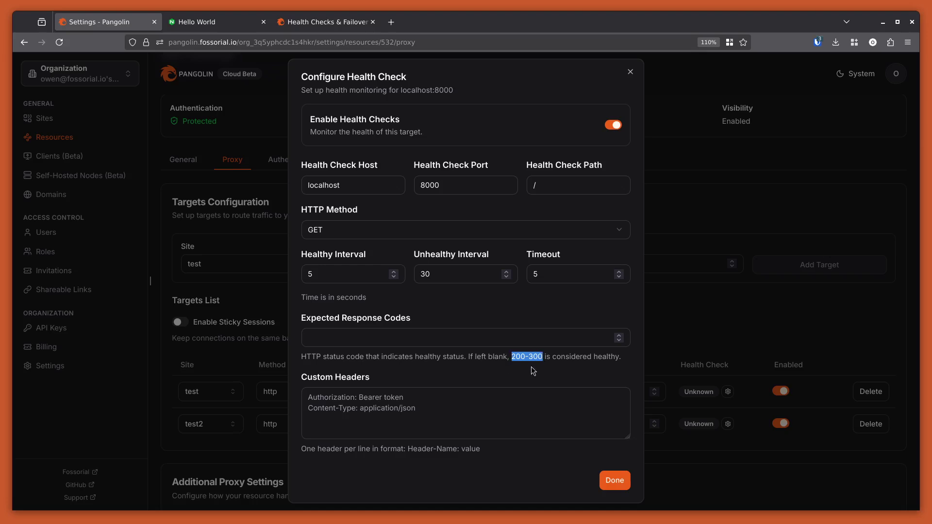
{"action": "left_click", "coordinate": [505, 372]}
{"action": "double_click", "coordinate": [473, 277]}
{"action": "type", "text": "5"}
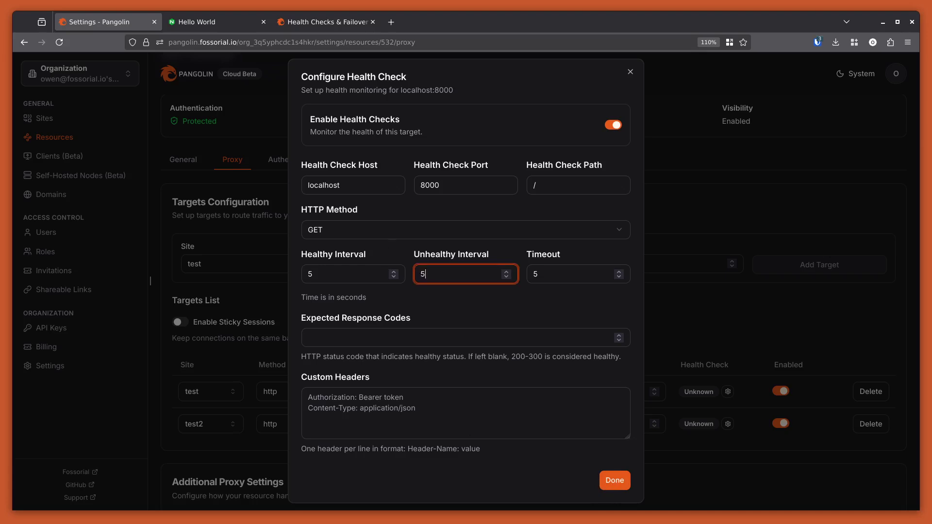
{"action": "left_click", "coordinate": [402, 309]}
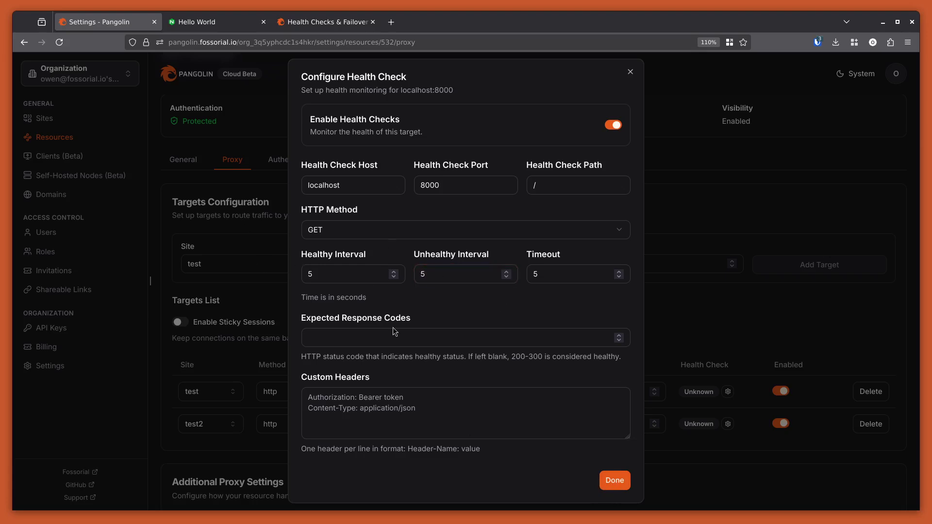
{"action": "left_click", "coordinate": [614, 480]}
Enable the localhost:8001 target's health check with a 5-second unhealthy interval
{"action": "scroll", "coordinate": [646, 456], "scroll_direction": "down", "scroll_amount": 3}
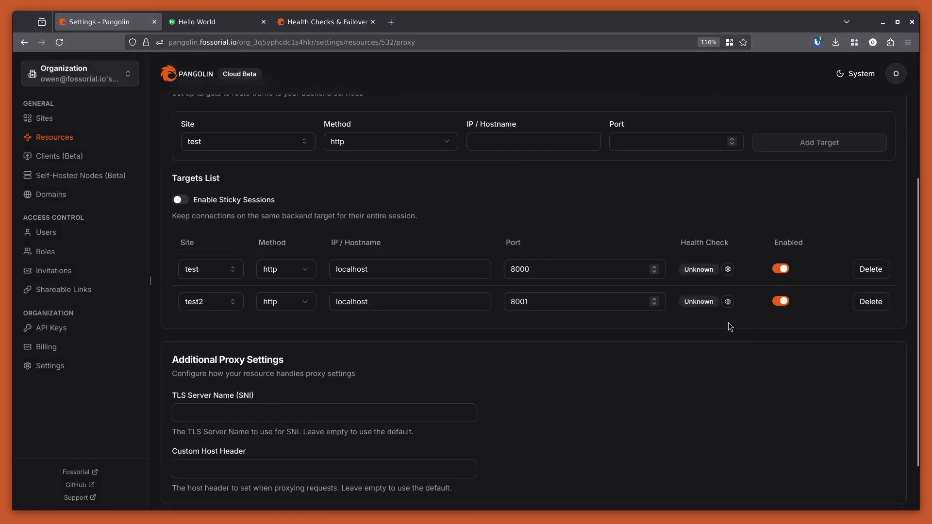
{"action": "left_click", "coordinate": [727, 303]}
{"action": "left_click", "coordinate": [611, 279]}
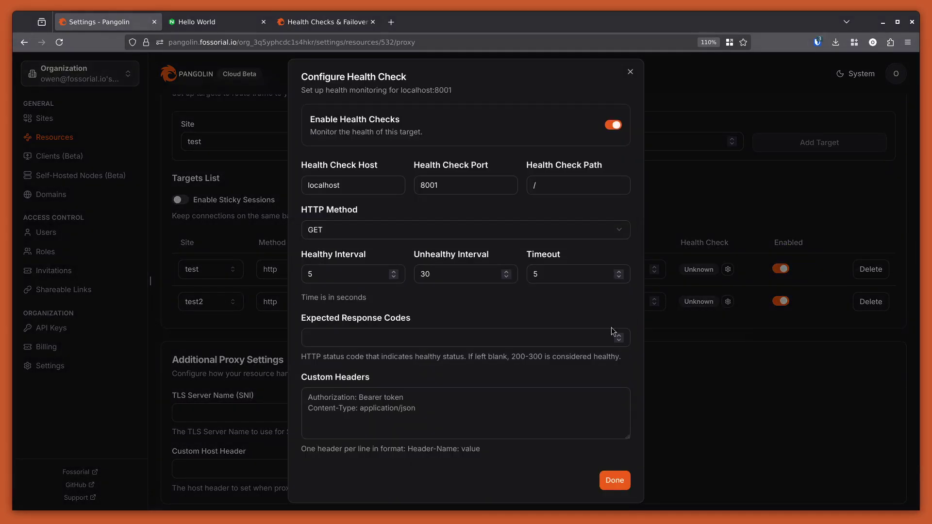
{"action": "left_click_drag", "start_coordinate": [453, 272], "coordinate": [417, 270]}
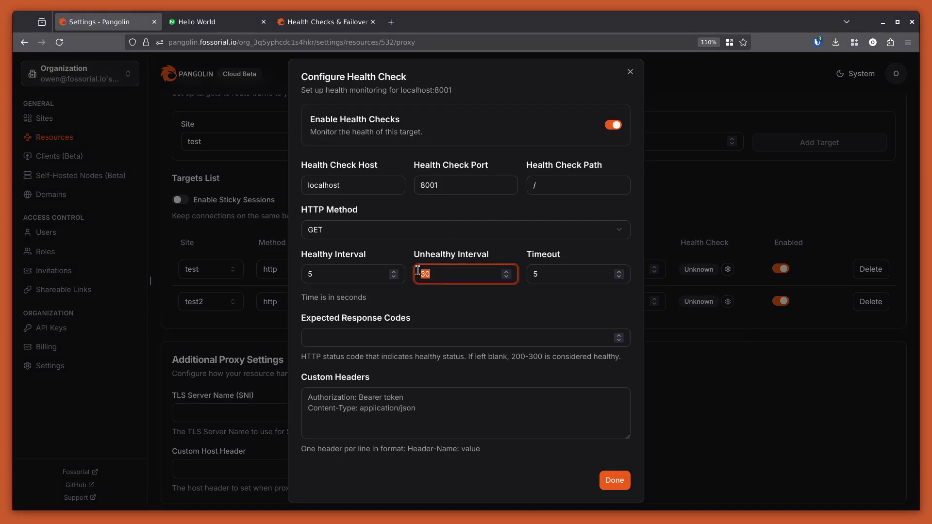
{"action": "type", "text": "5"}
{"action": "left_click", "coordinate": [614, 480]}
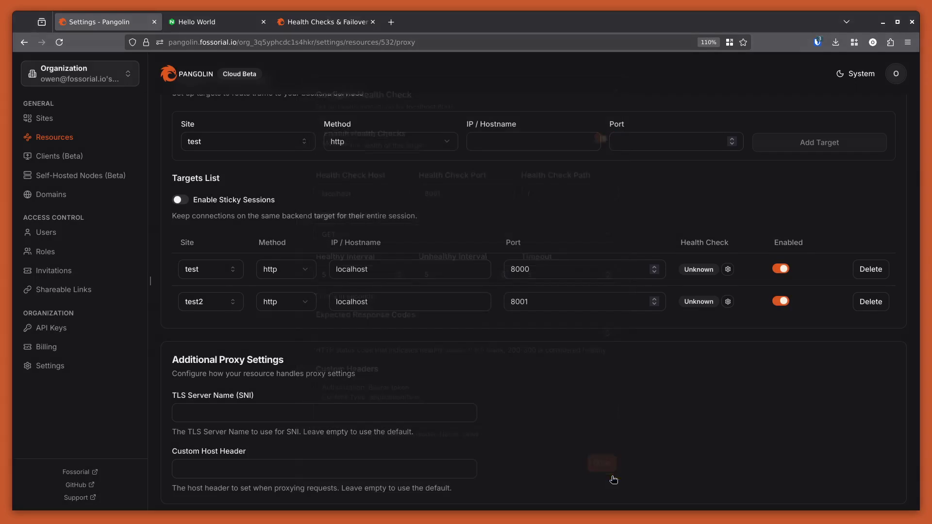
Save the resource's proxy settings
{"action": "scroll", "coordinate": [835, 459], "scroll_direction": "down", "scroll_amount": 2}
{"action": "left_click", "coordinate": [851, 464]}
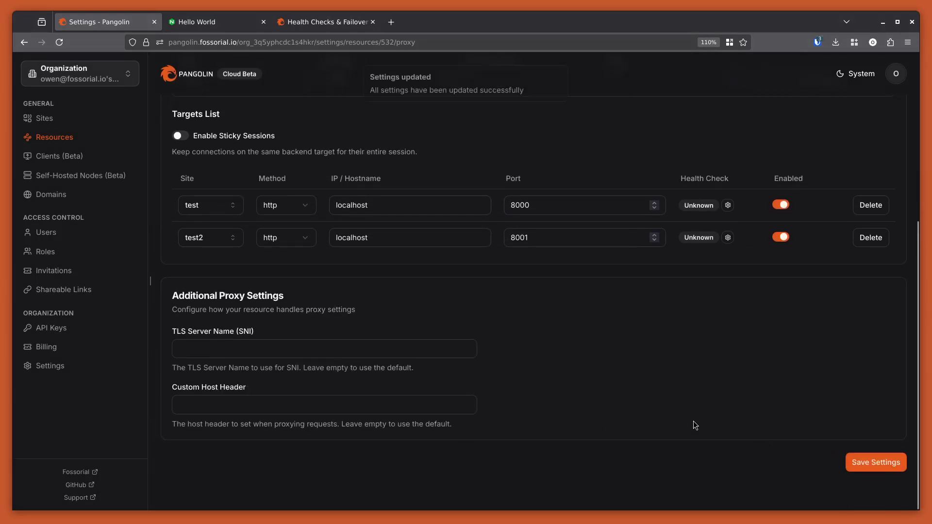
{"action": "scroll", "coordinate": [693, 425], "scroll_direction": "up", "scroll_amount": 2}
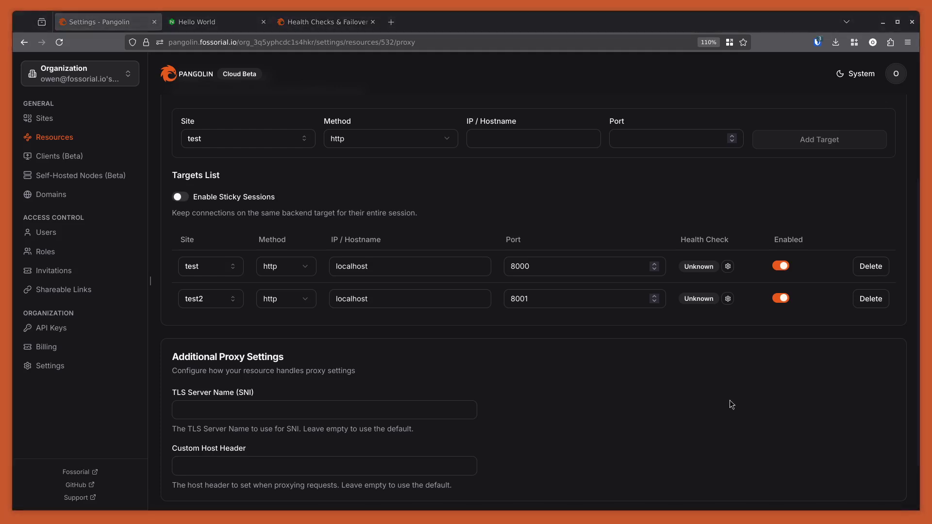
Reload the proxy settings so localhost:8000 and localhost:8001 both show Healthy
{"action": "scroll", "coordinate": [570, 319], "scroll_direction": "up", "scroll_amount": 3}
{"action": "left_click", "coordinate": [58, 42]}
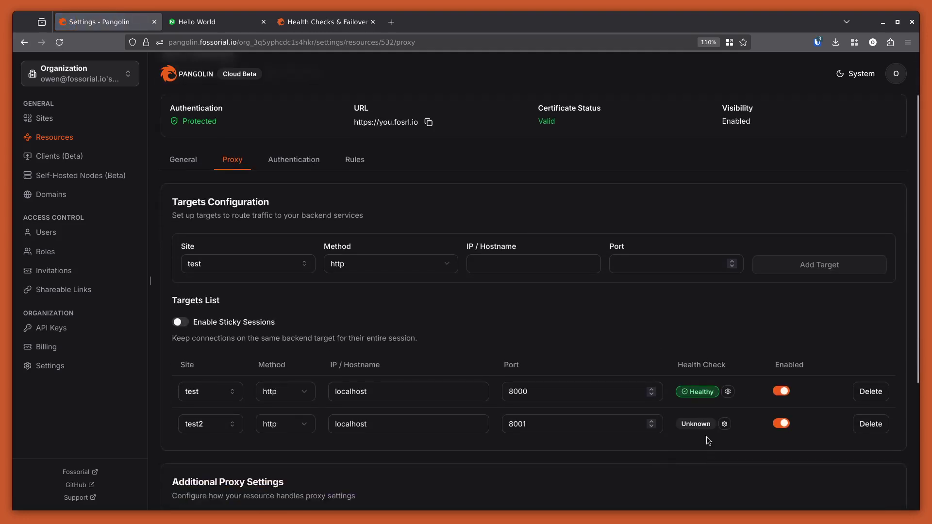
{"action": "scroll", "coordinate": [640, 316], "scroll_direction": "down", "scroll_amount": 2}
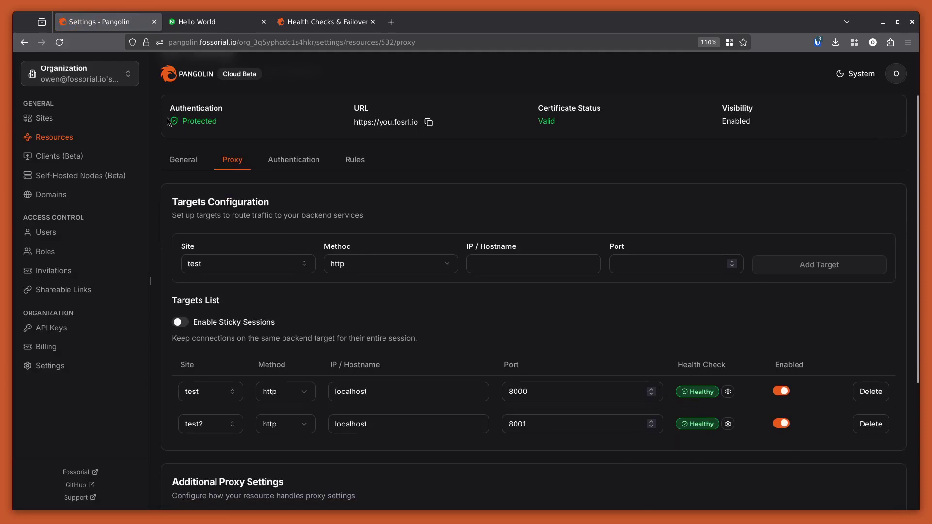
Reload the Hello World page about ten times to watch traffic alternate between both servers
{"action": "left_click", "coordinate": [213, 27]}
{"action": "left_click", "coordinate": [60, 43]}
{"action": "left_click", "coordinate": [65, 44]}
{"action": "left_click", "coordinate": [67, 44]}
{"action": "left_click", "coordinate": [68, 44]}
{"action": "left_click", "coordinate": [67, 44]}
{"action": "left_click", "coordinate": [68, 44]}
{"action": "left_click", "coordinate": [67, 44]}
{"action": "left_click", "coordinate": [67, 45]}
{"action": "left_click", "coordinate": [67, 44]}
{"action": "left_click", "coordinate": [67, 44]}
{"action": "left_click", "coordinate": [67, 44]}
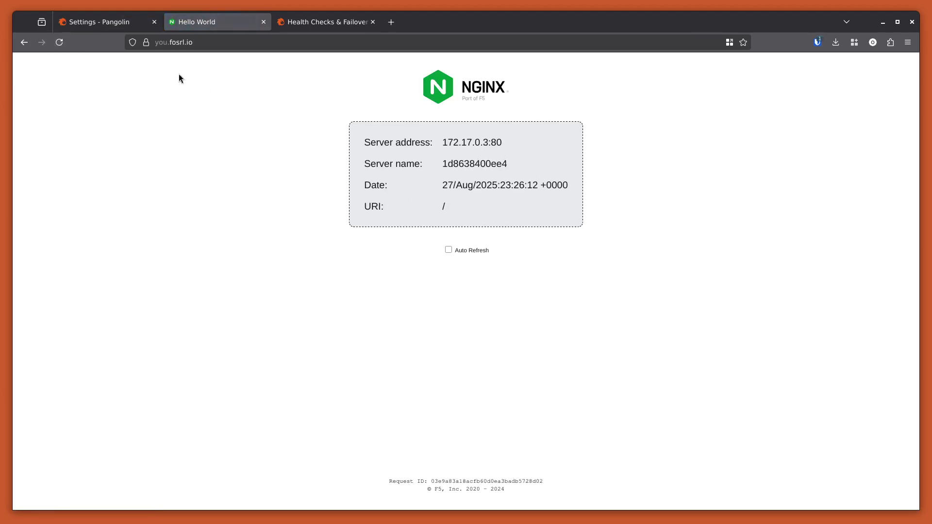
{"action": "left_click", "coordinate": [93, 23]}
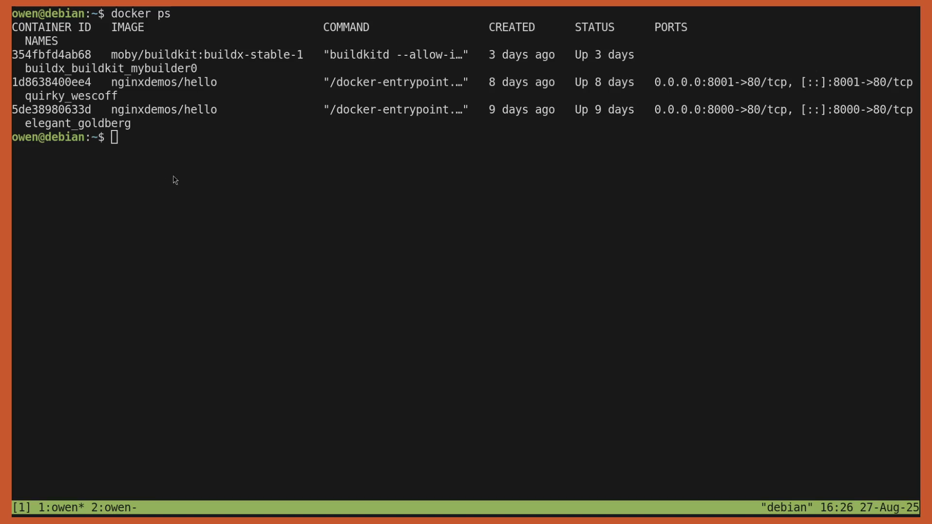
Kill the port 8001 nginx container with docker kill and confirm with docker ps
{"action": "left_click", "coordinate": [190, 148]}
{"action": "type", "text": "docker kill"}
{"action": "type", "text": "1d8638400ee4"}
{"action": "key", "text": "Return"}
{"action": "type", "text": "doc ker p"}
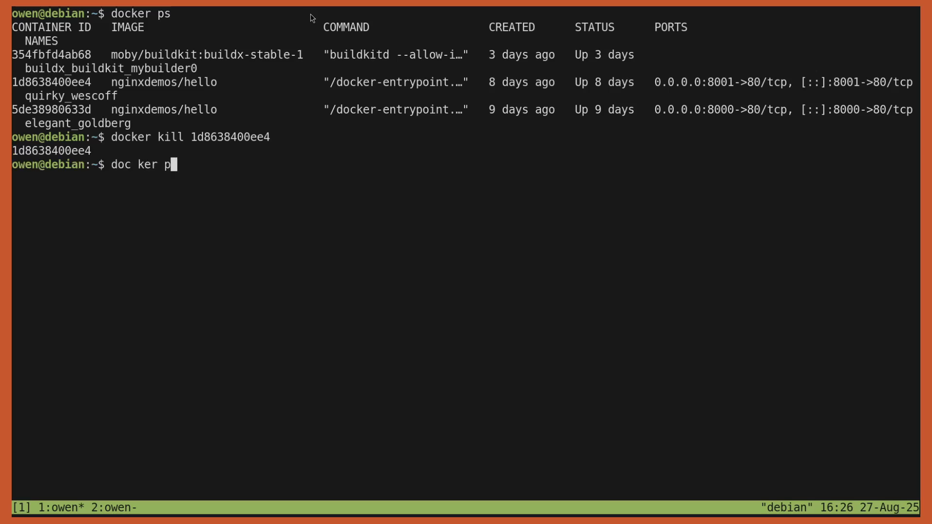
{"action": "key", "text": "ctrl+c"}
{"action": "type", "text": "docker ps"}
{"action": "key", "text": "Return"}
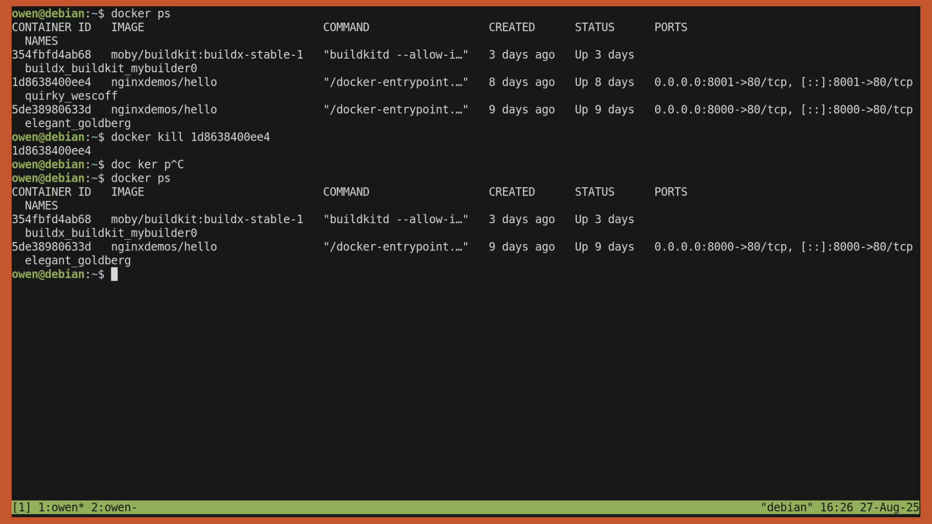
Reload Pangolin's proxy settings to see the localhost:8001 target marked Unhealthy
{"action": "key", "text": "alt+Tab"}
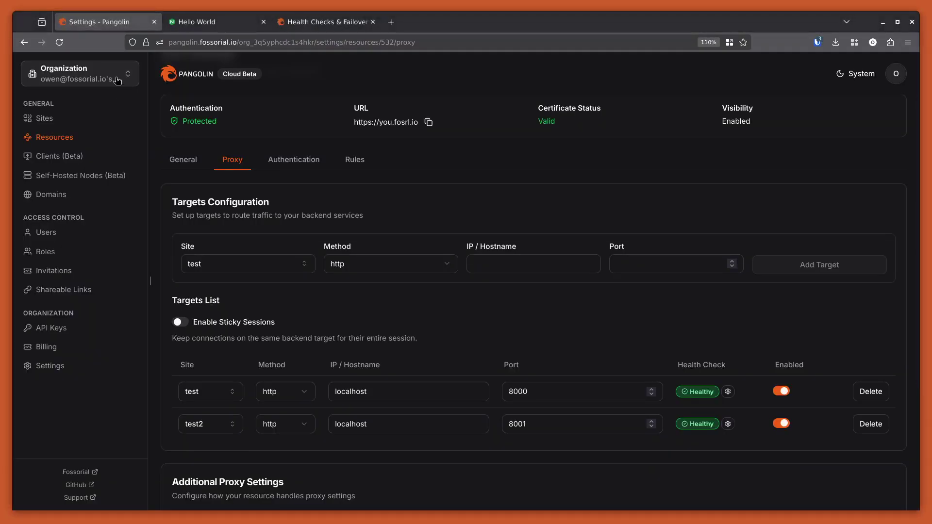
{"action": "left_click", "coordinate": [57, 47]}
{"action": "scroll", "coordinate": [521, 276], "scroll_direction": "down", "scroll_amount": 3}
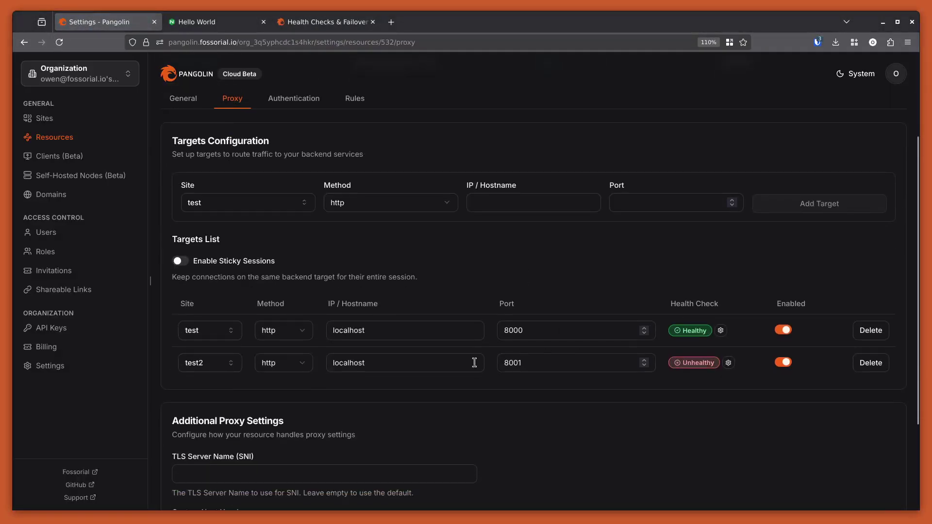
{"action": "left_click", "coordinate": [520, 365]}
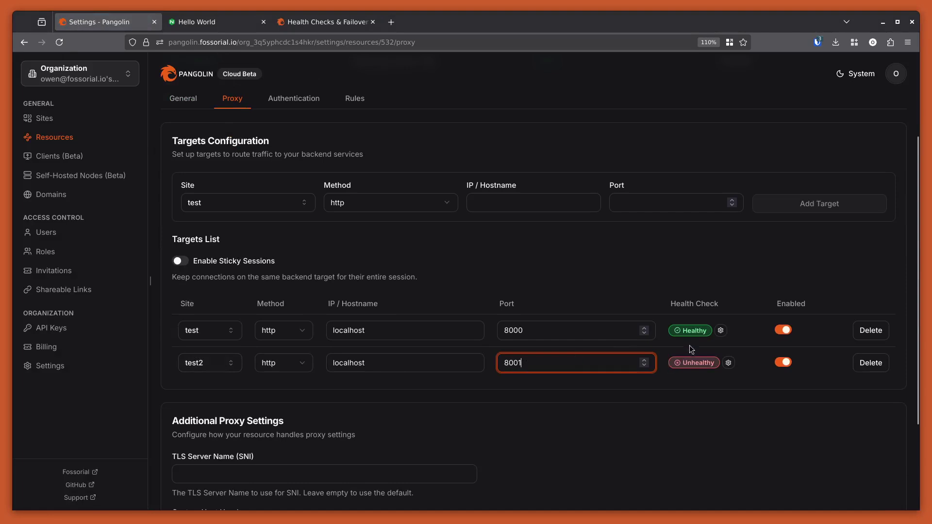
Reload the Hello World page repeatedly, confirming server 5de38980633d (172.17.0.2:80) always answers
{"action": "left_click", "coordinate": [206, 26]}
{"action": "left_click", "coordinate": [60, 42]}
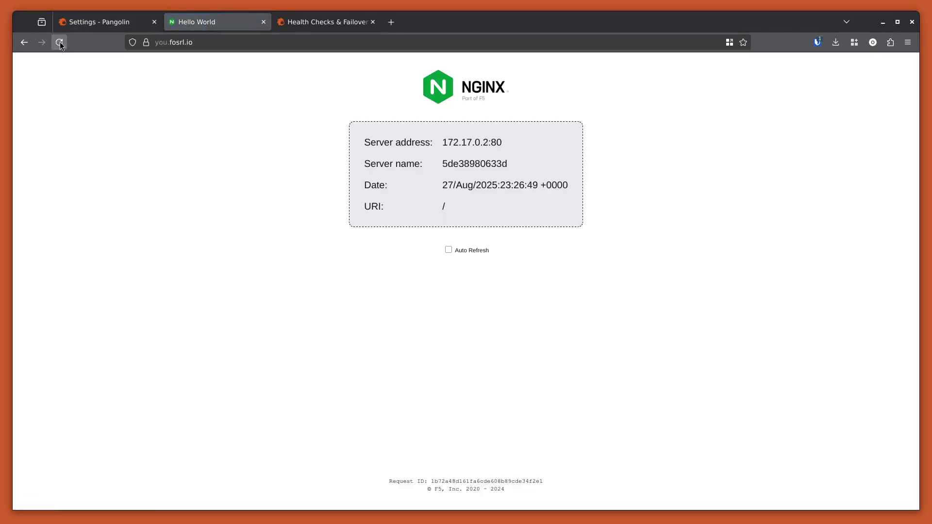
{"action": "left_click", "coordinate": [60, 43]}
{"action": "left_click", "coordinate": [60, 42]}
{"action": "left_click", "coordinate": [59, 42]}
{"action": "left_click", "coordinate": [59, 43]}
{"action": "double_click", "coordinate": [470, 164]}
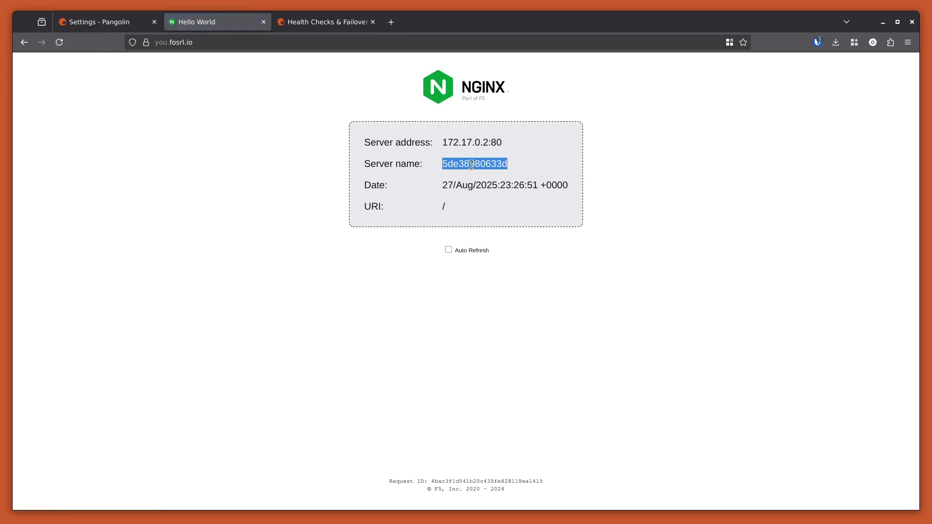
{"action": "left_click", "coordinate": [54, 42]}
{"action": "left_click", "coordinate": [55, 43]}
{"action": "left_click", "coordinate": [53, 46]}
{"action": "left_click", "coordinate": [52, 46]}
{"action": "left_click", "coordinate": [51, 46]}
{"action": "left_click", "coordinate": [50, 46]}
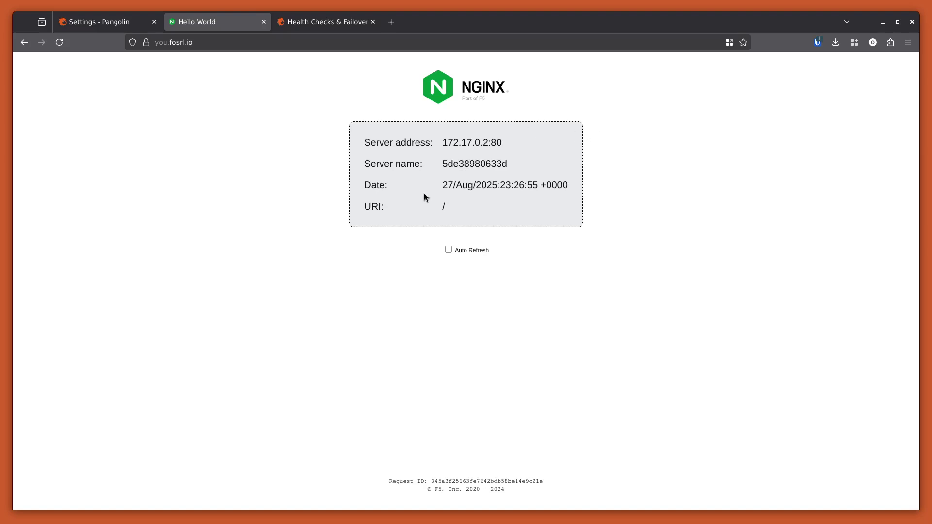